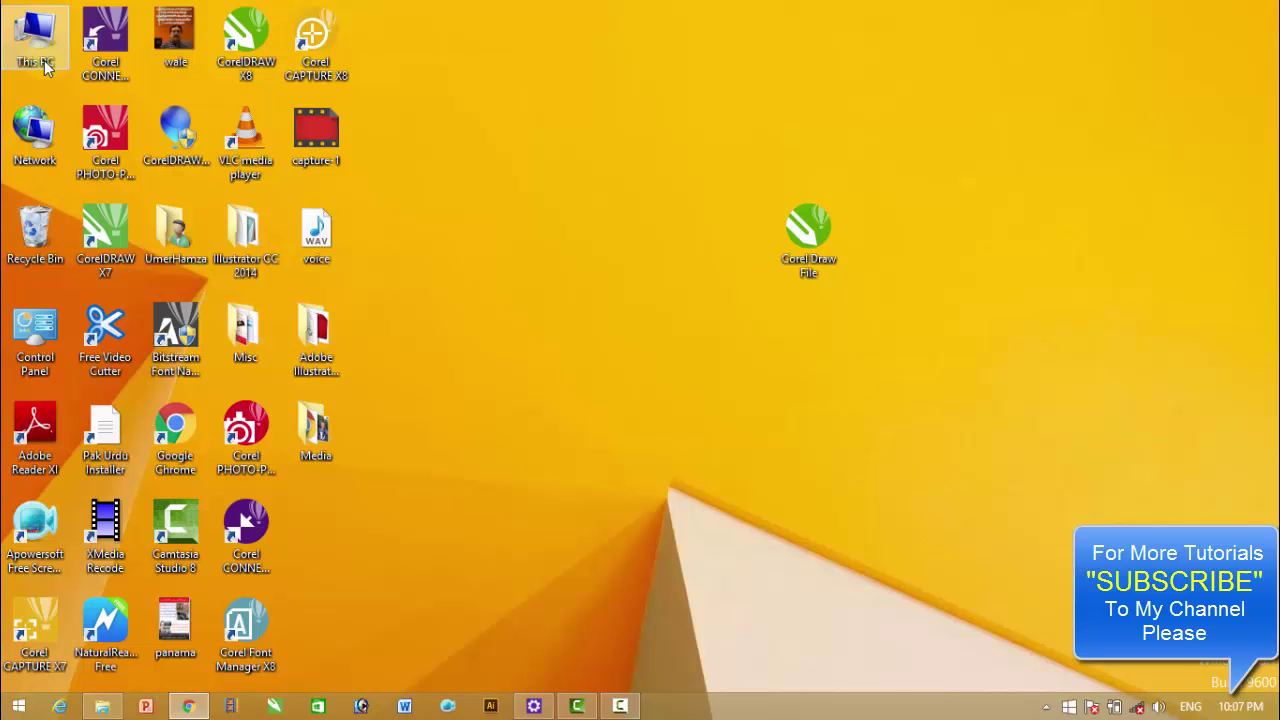
Step: Check in the folder view options that "Always show icons, never thumbnails" is turned off, and close the This PC window
double_click(44, 60)
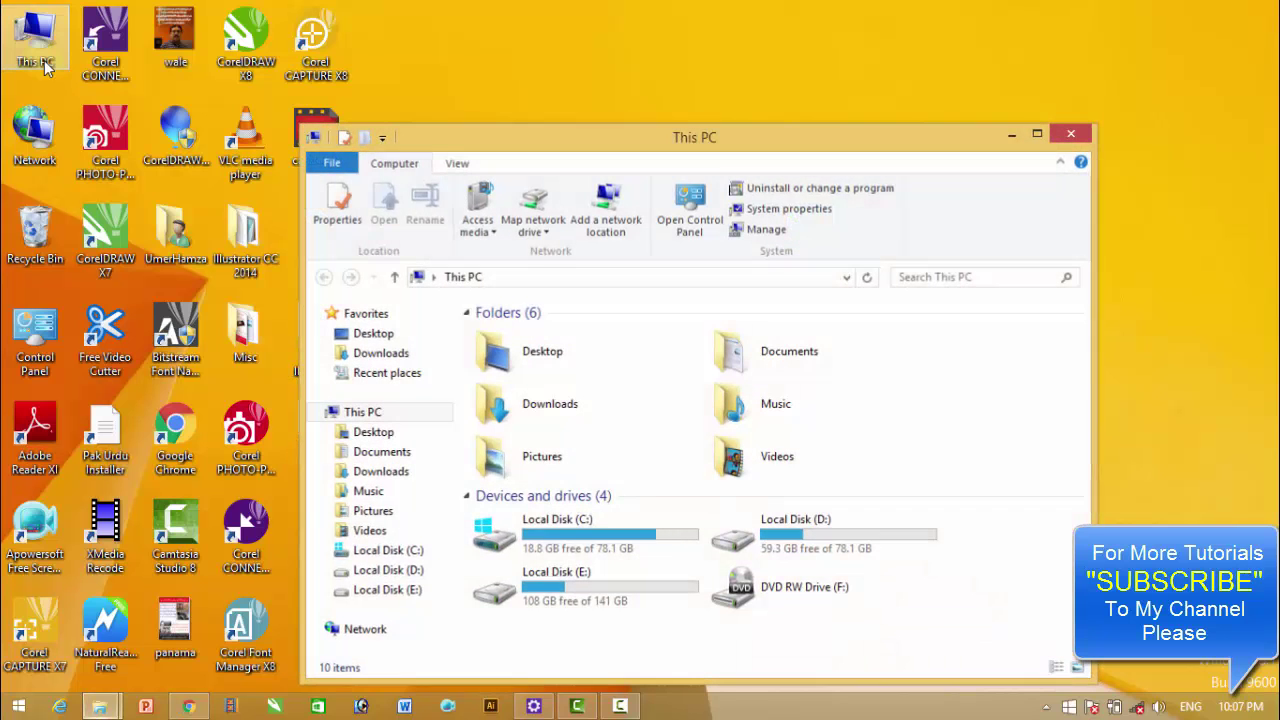
click(457, 164)
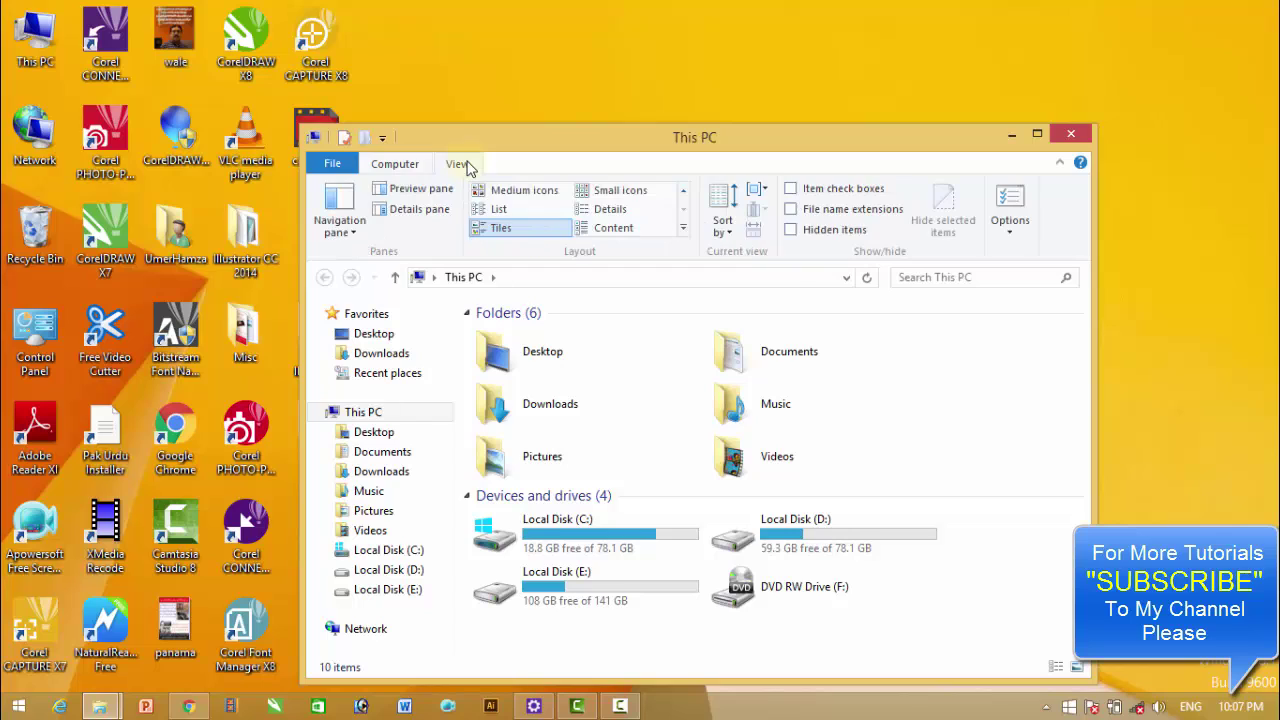
click(1011, 222)
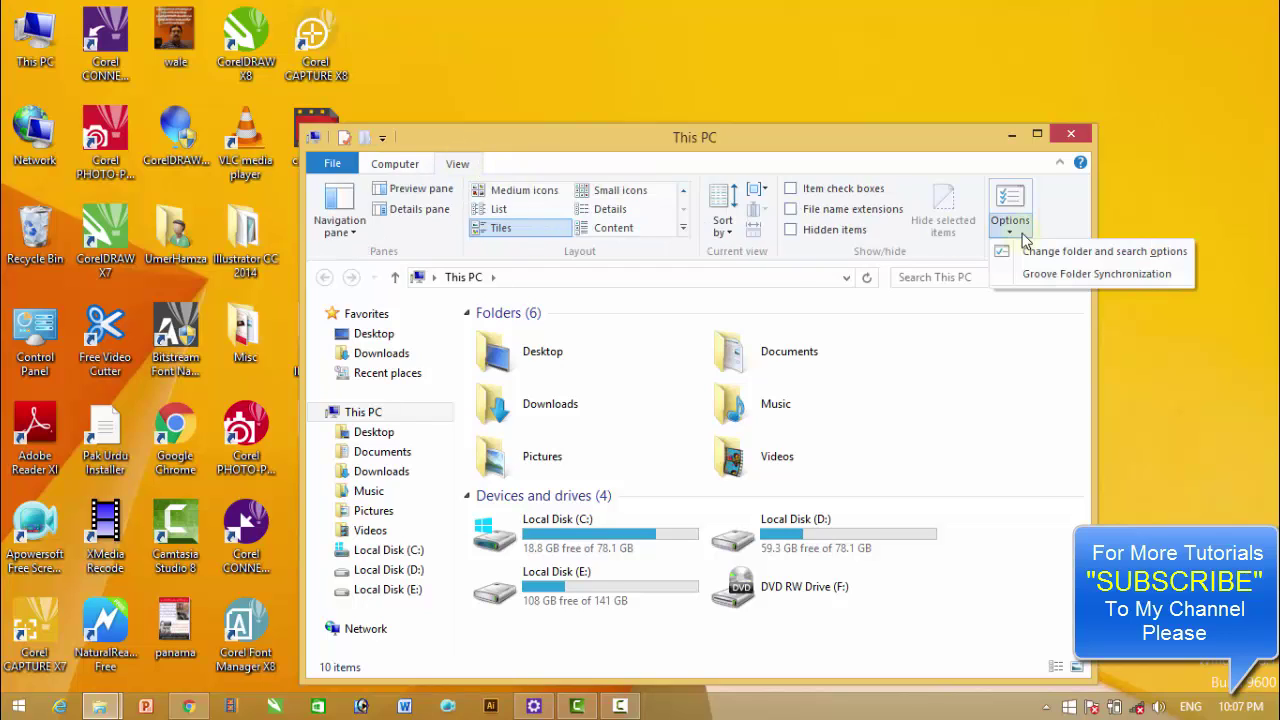
click(1080, 255)
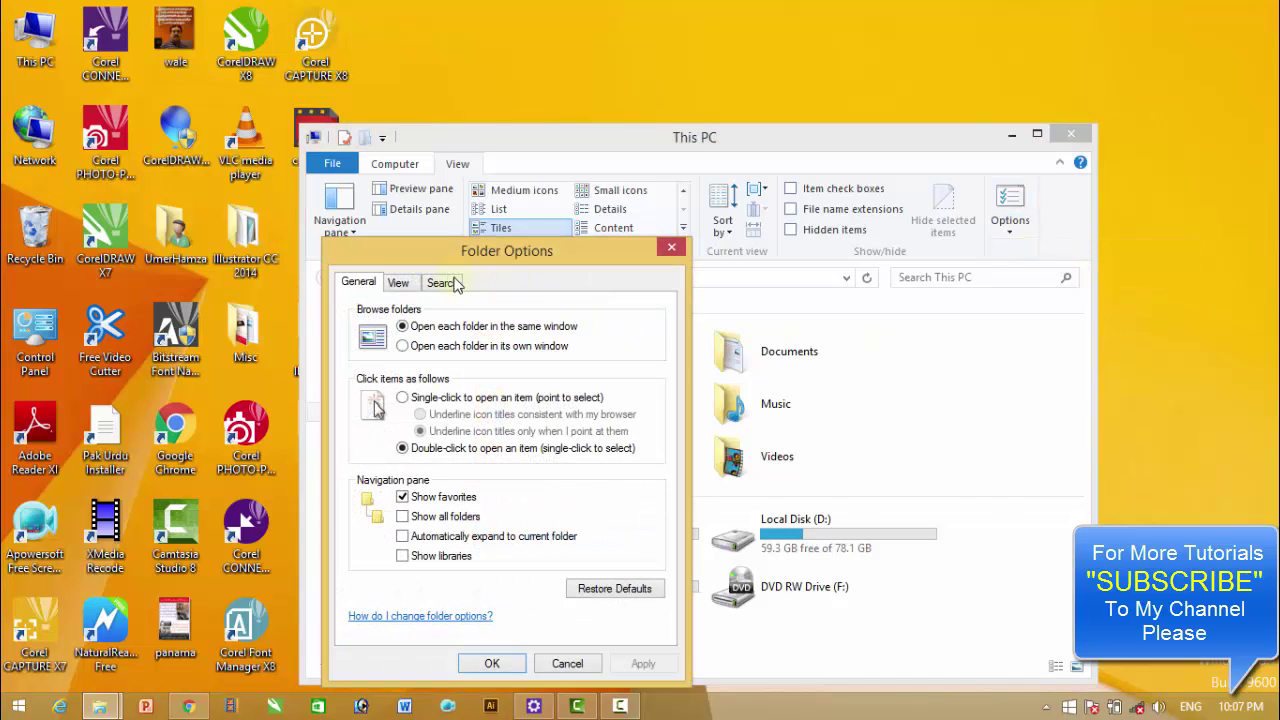
click(400, 284)
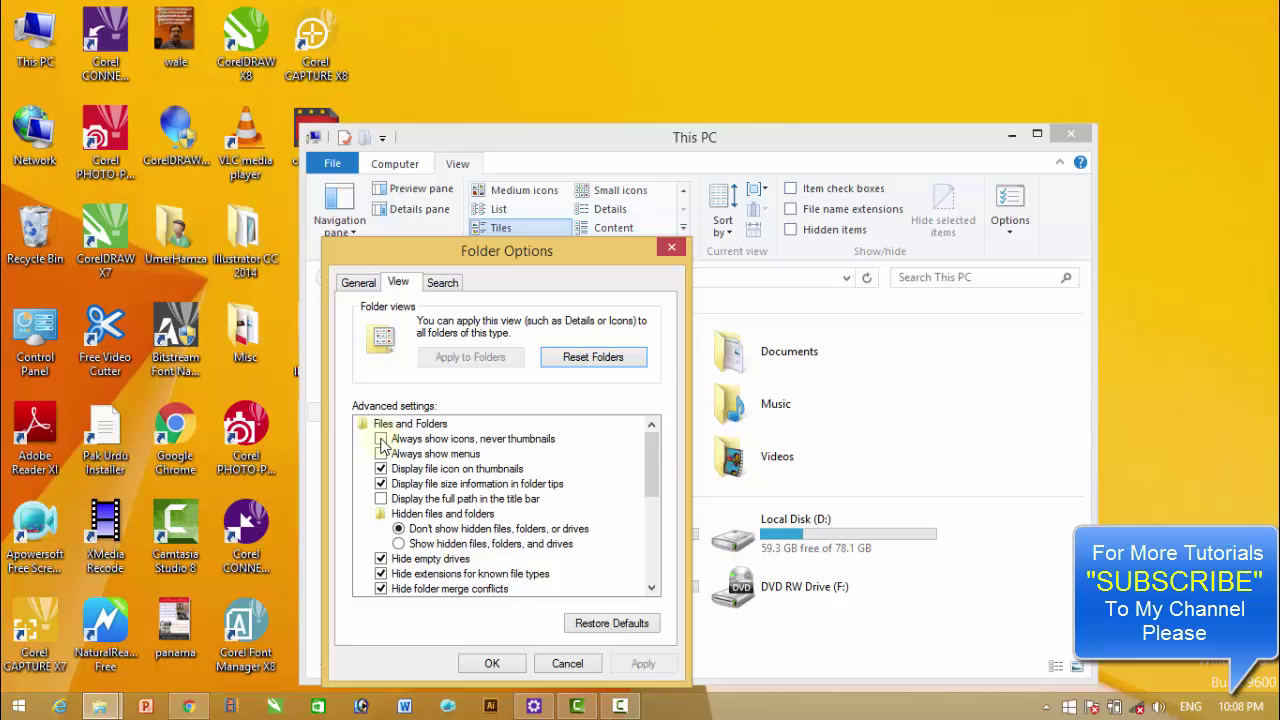
click(491, 663)
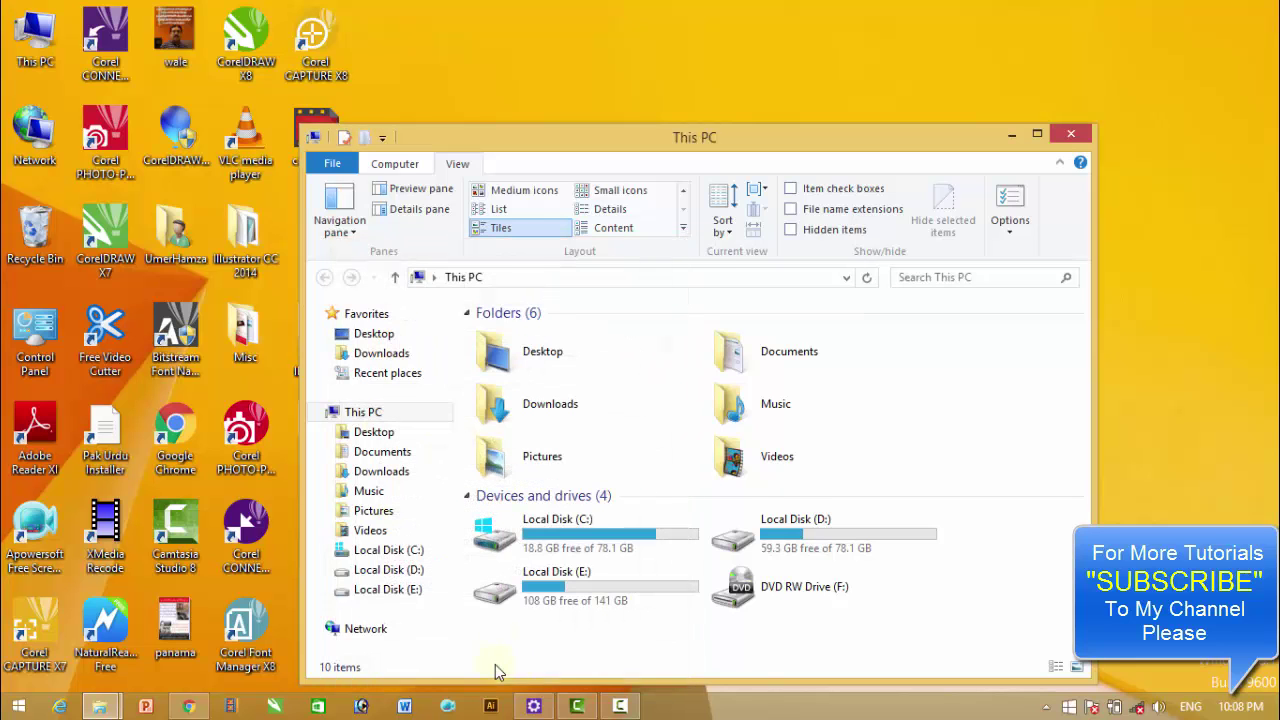
click(1071, 134)
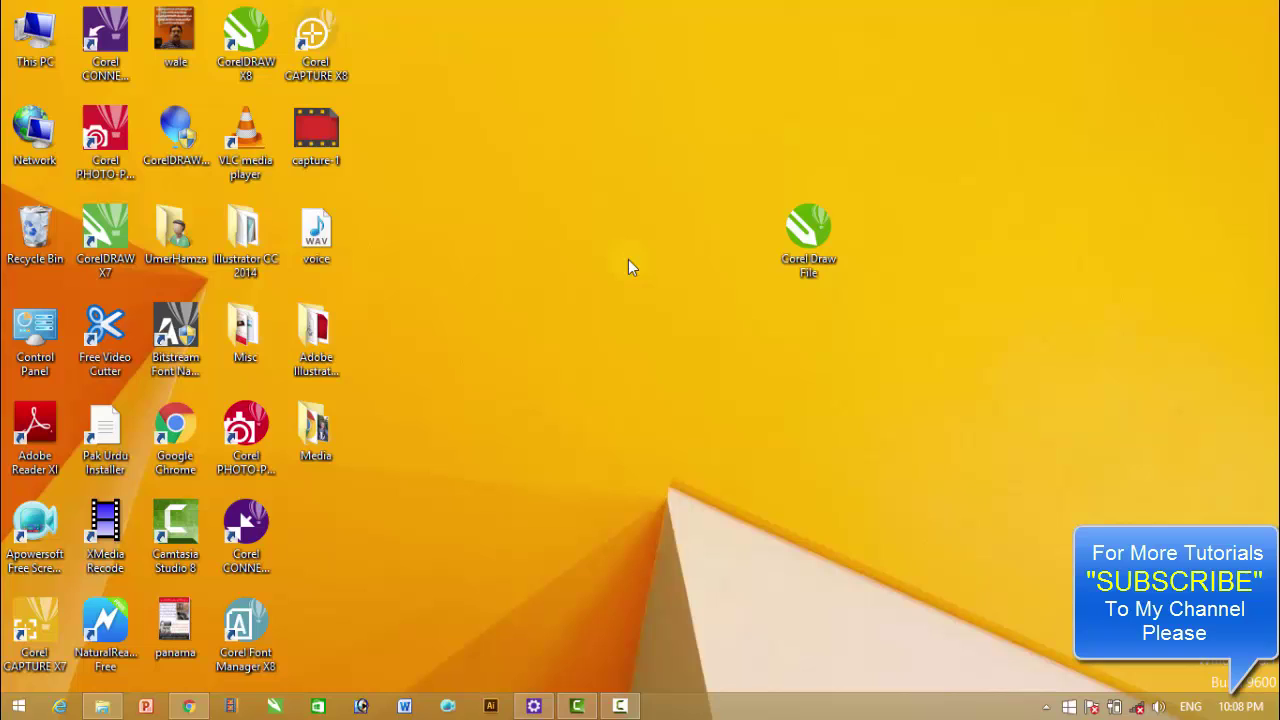
Step: Open the Control Panel's list of installed programs from the desktop's personalization settings
right_click(21, 53)
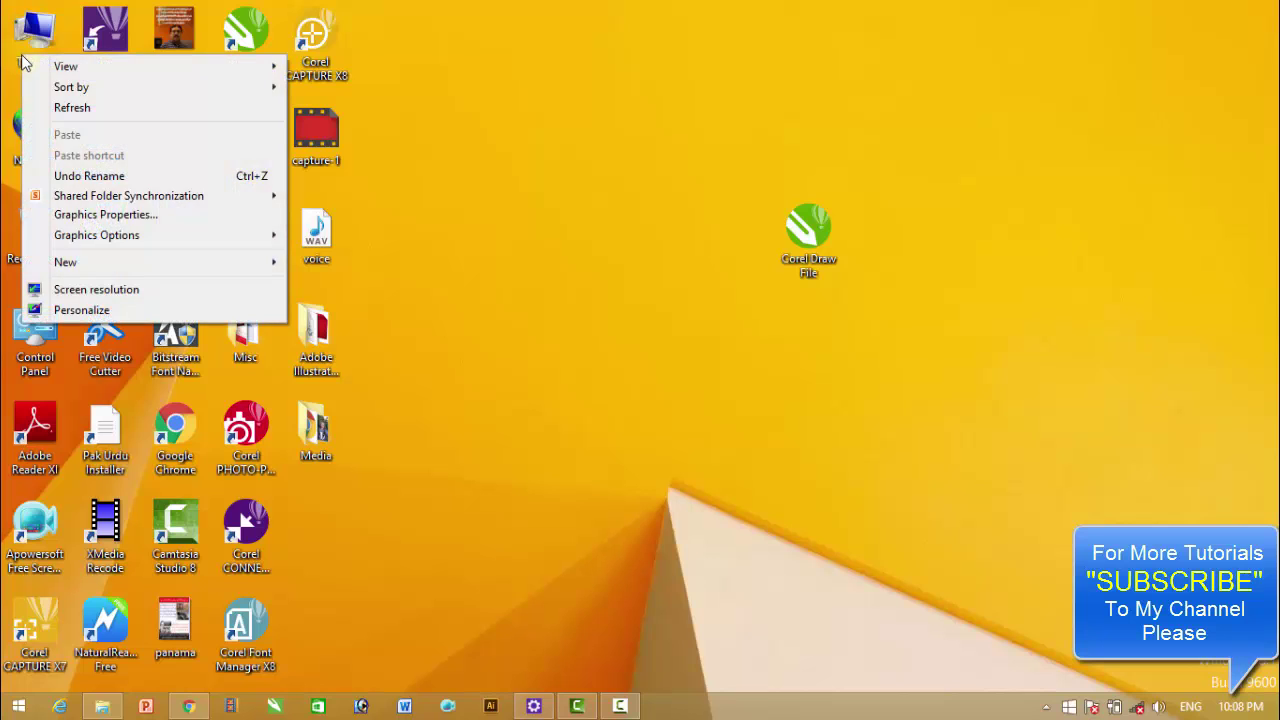
click(92, 311)
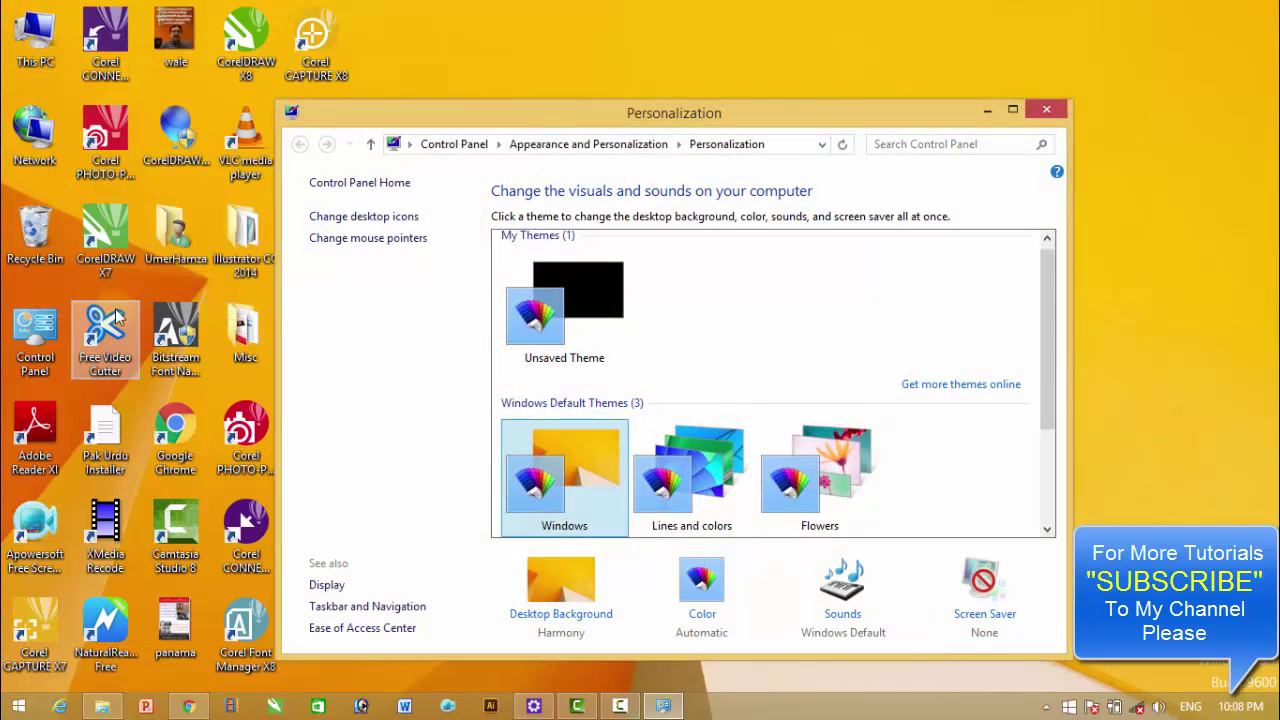
click(341, 186)
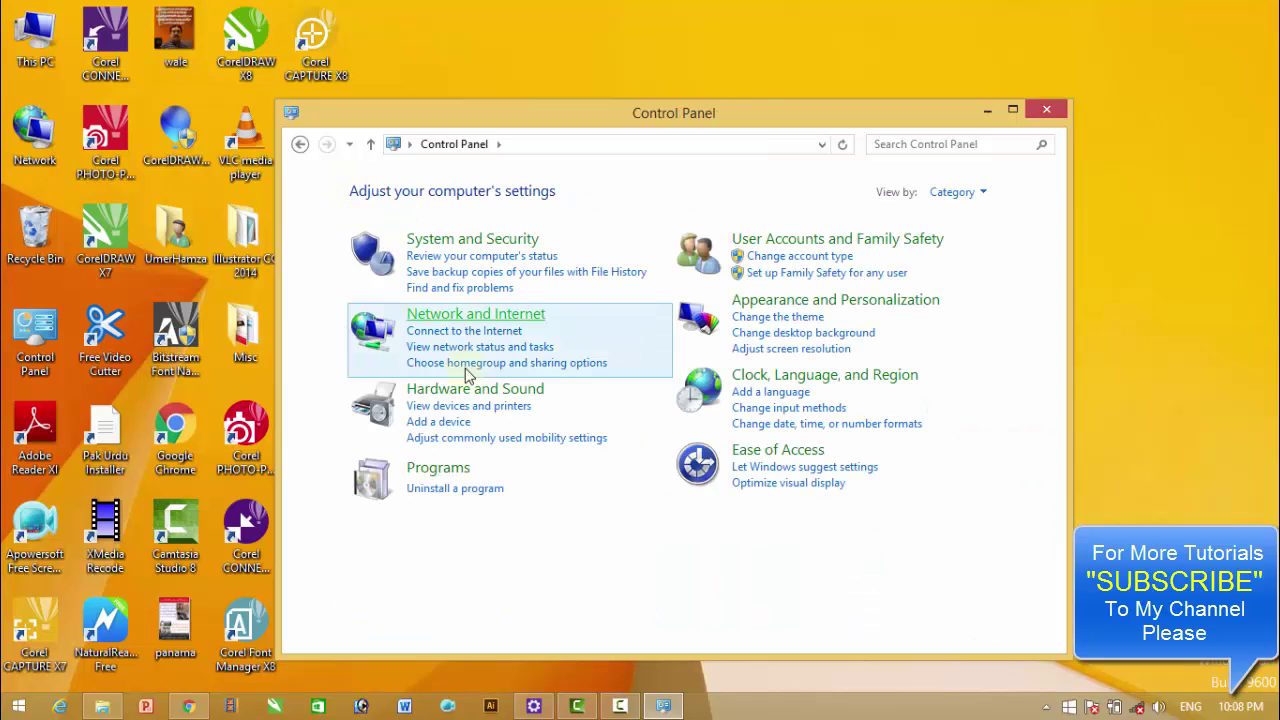
click(472, 492)
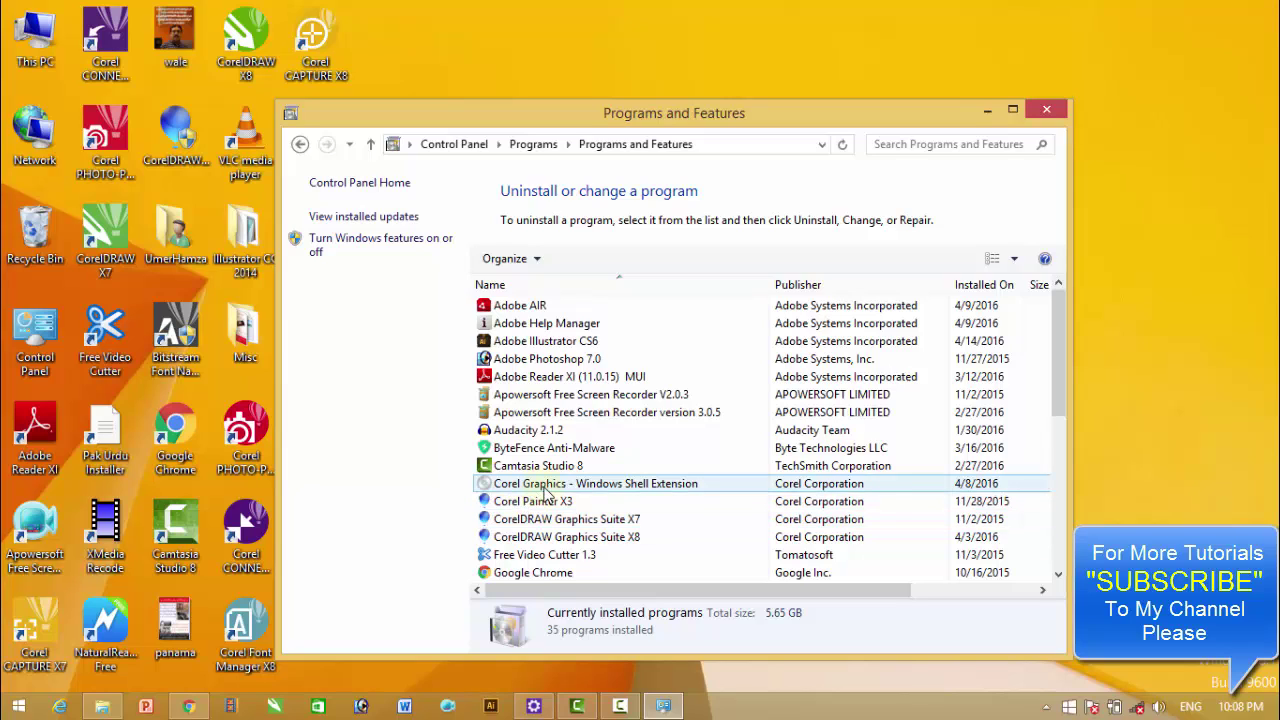
Step: Uninstall Corel Graphics - Windows Shell Extension and close the list of installed programs
click(651, 494)
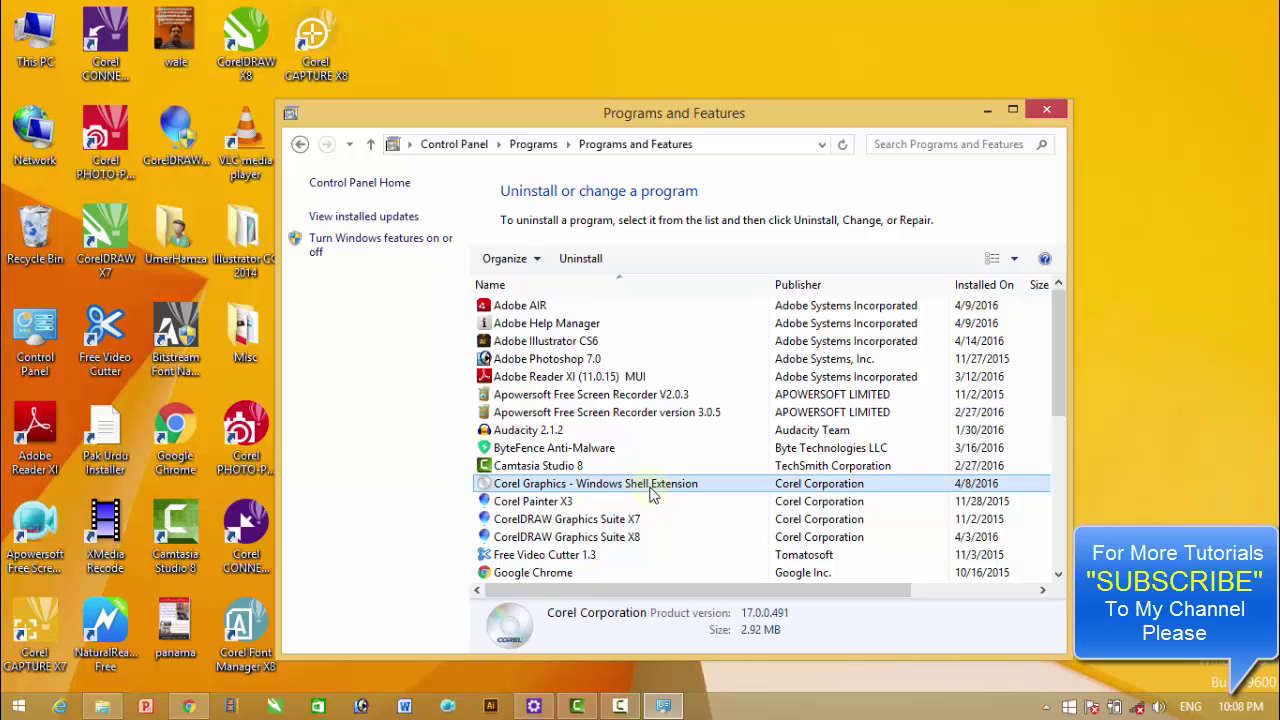
double_click(651, 494)
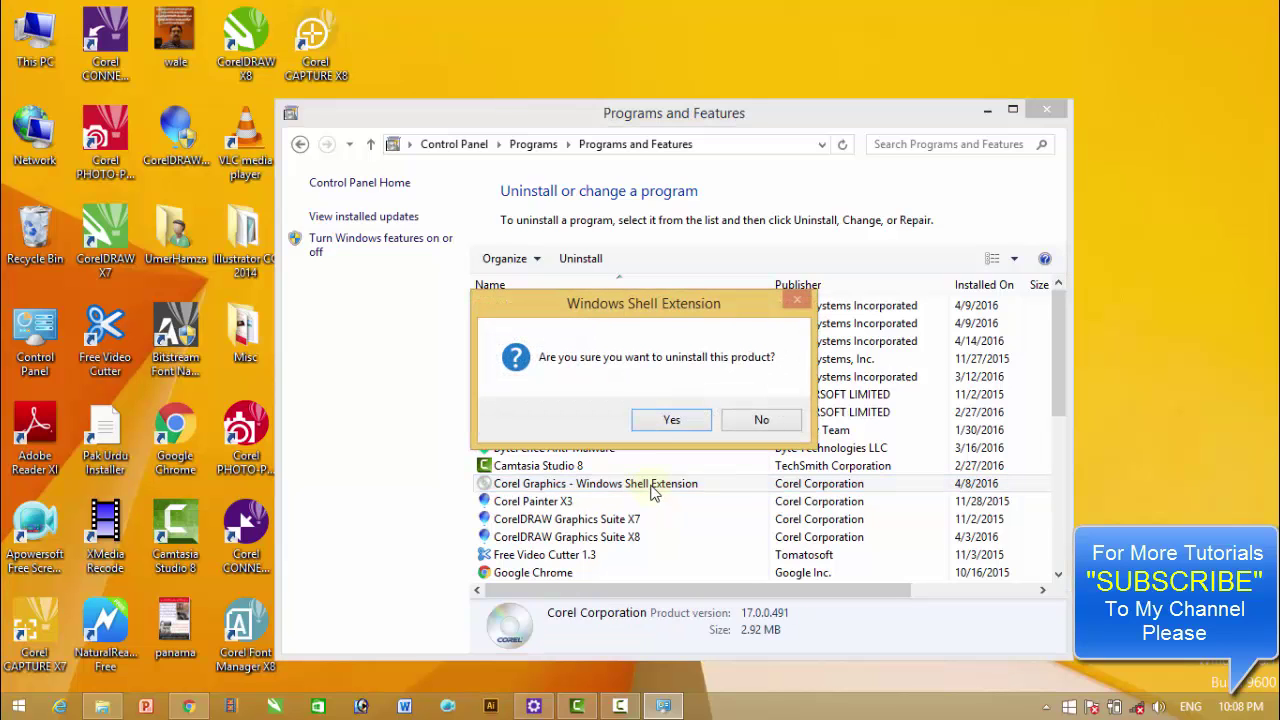
click(662, 423)
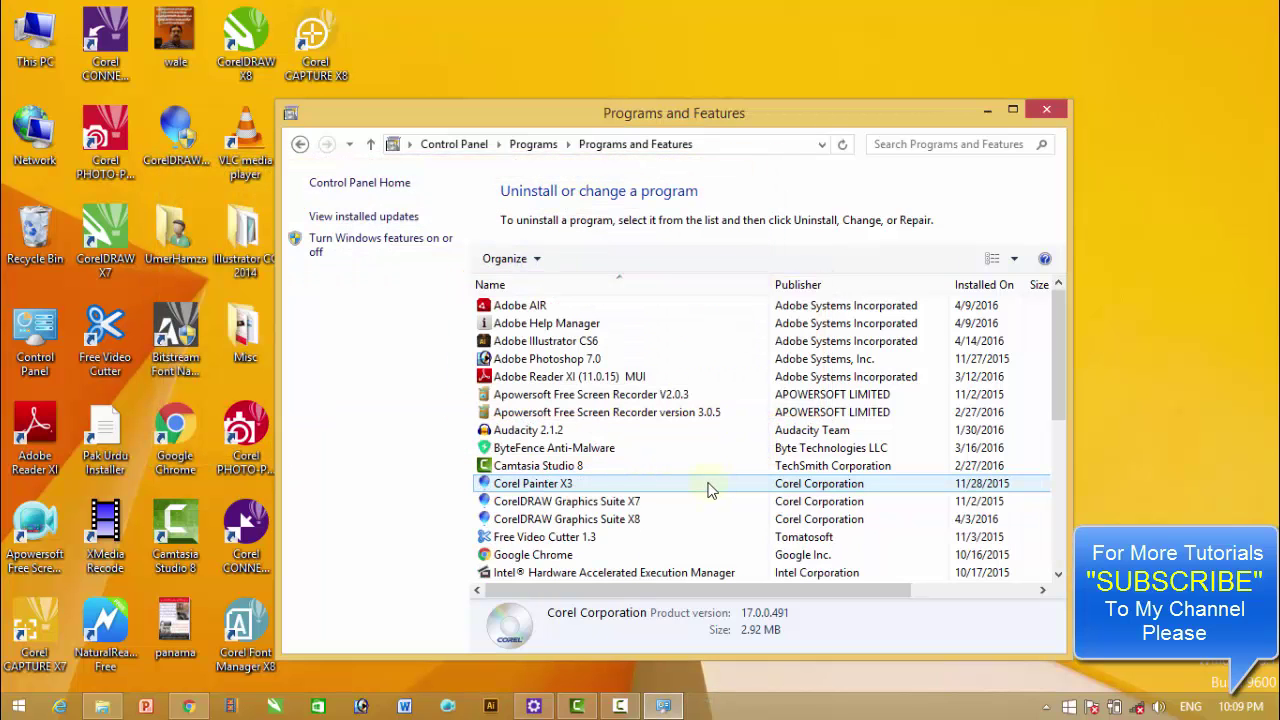
click(1045, 109)
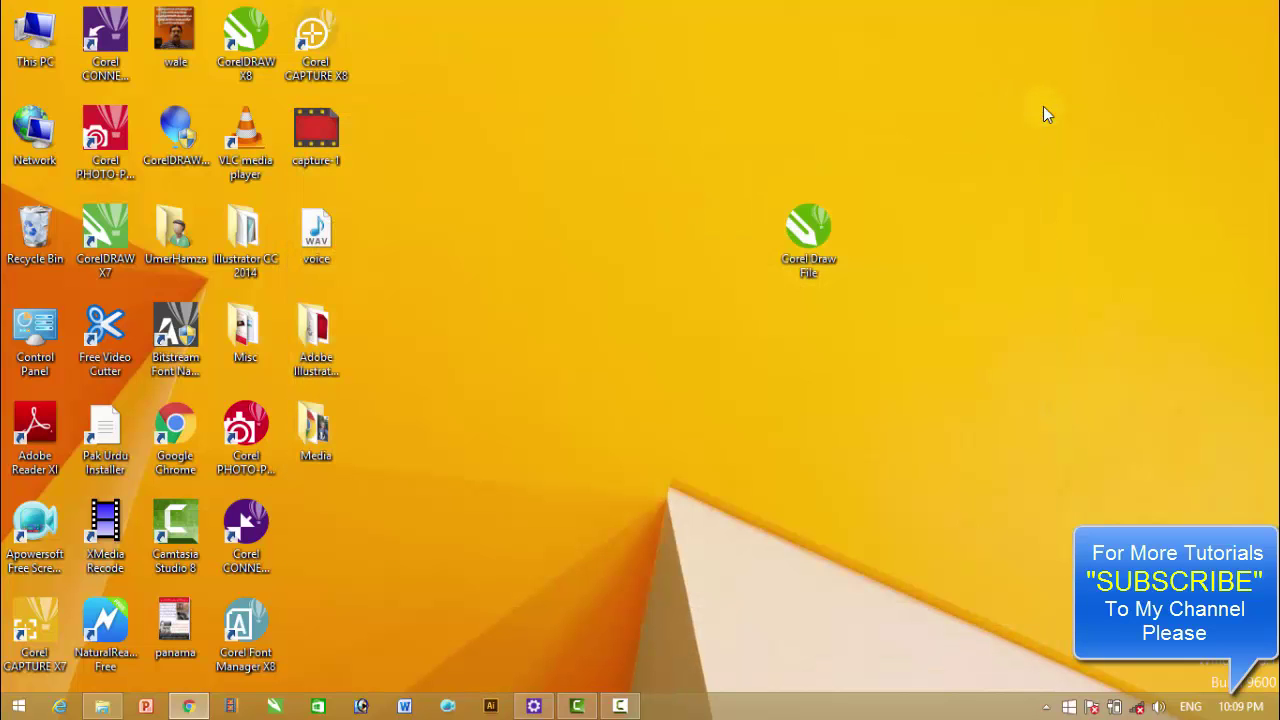
Step: Open the folder Program Files\Corel\CorelDRAW Graphics Suite X7\Setup\CGS17 on Local Disk (C:)
double_click(35, 35)
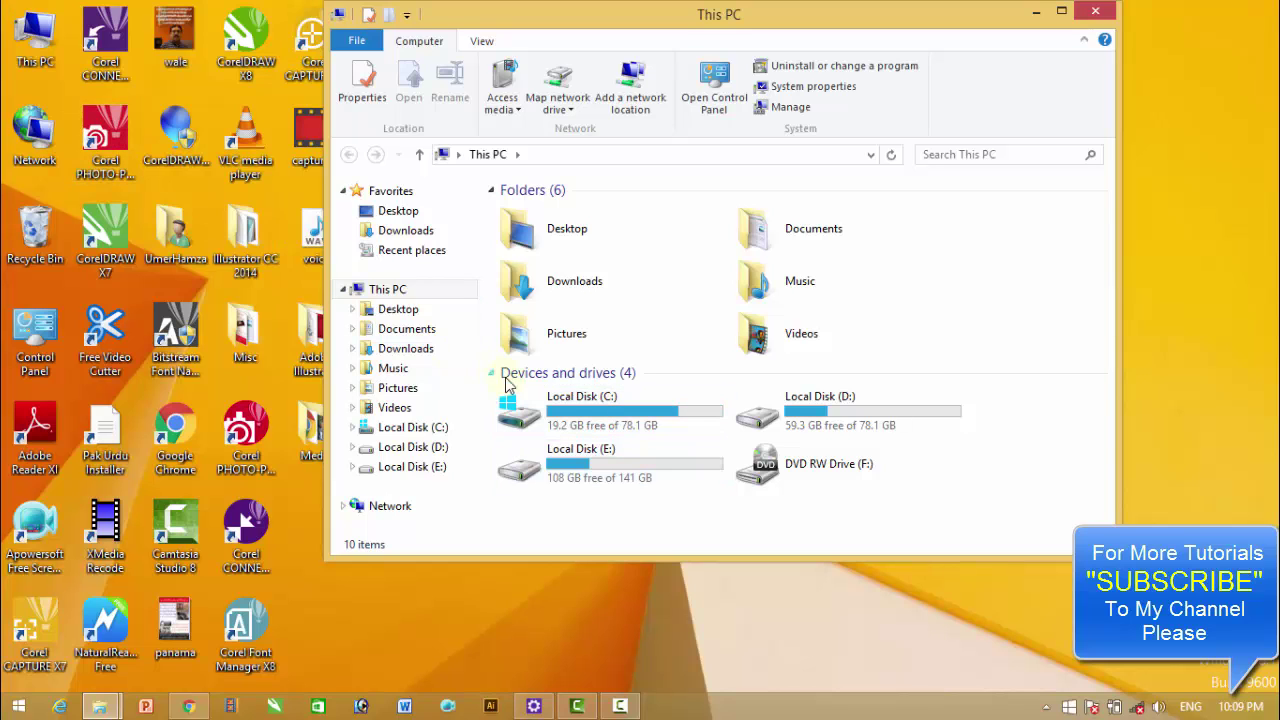
double_click(576, 412)
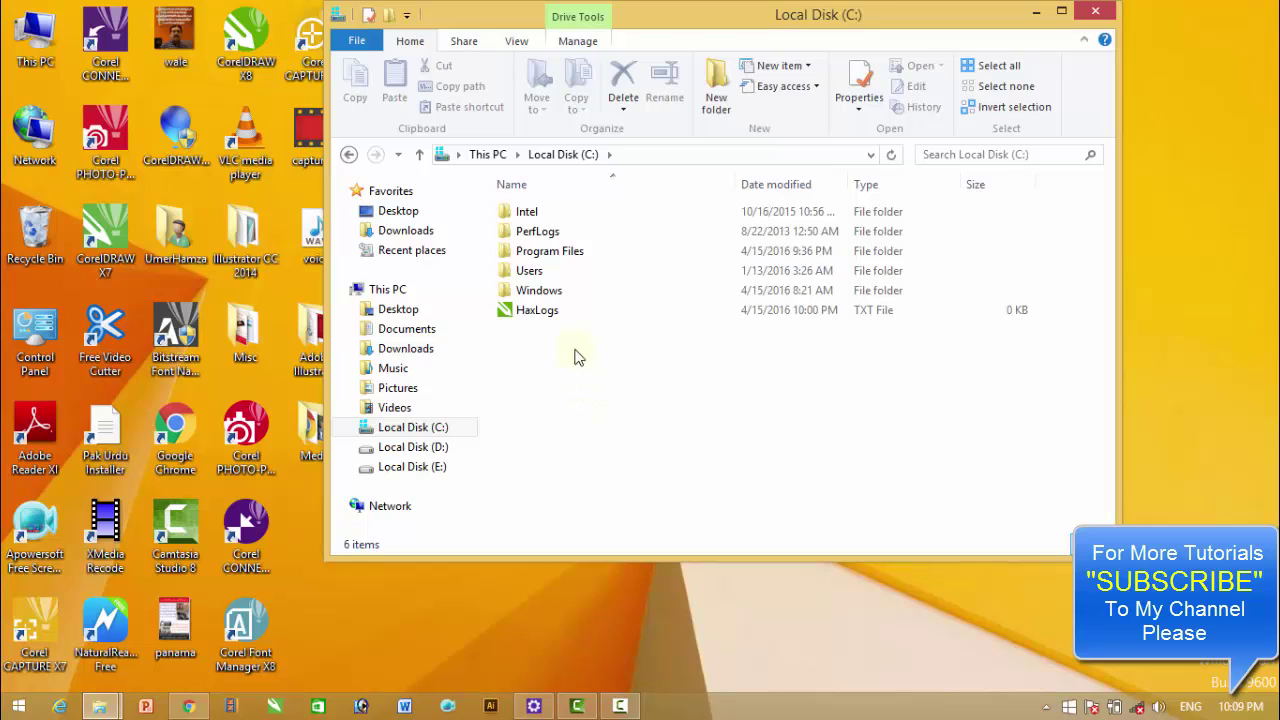
double_click(583, 254)
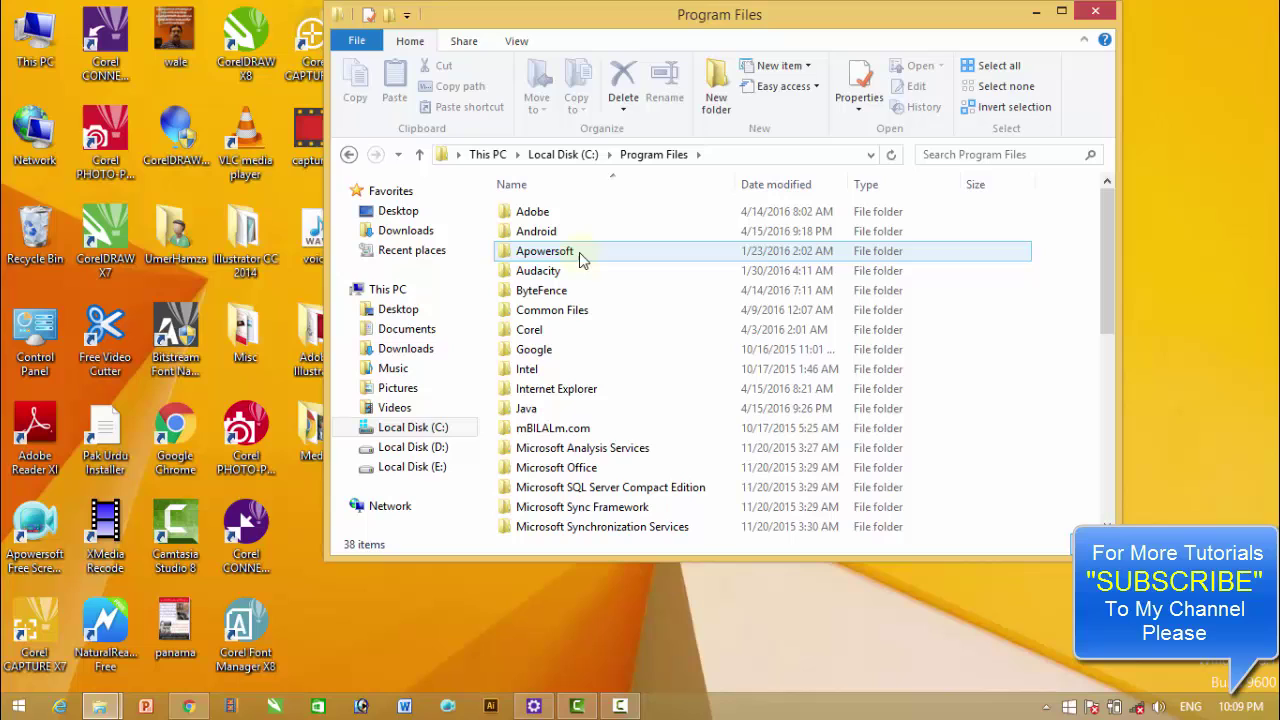
double_click(558, 331)
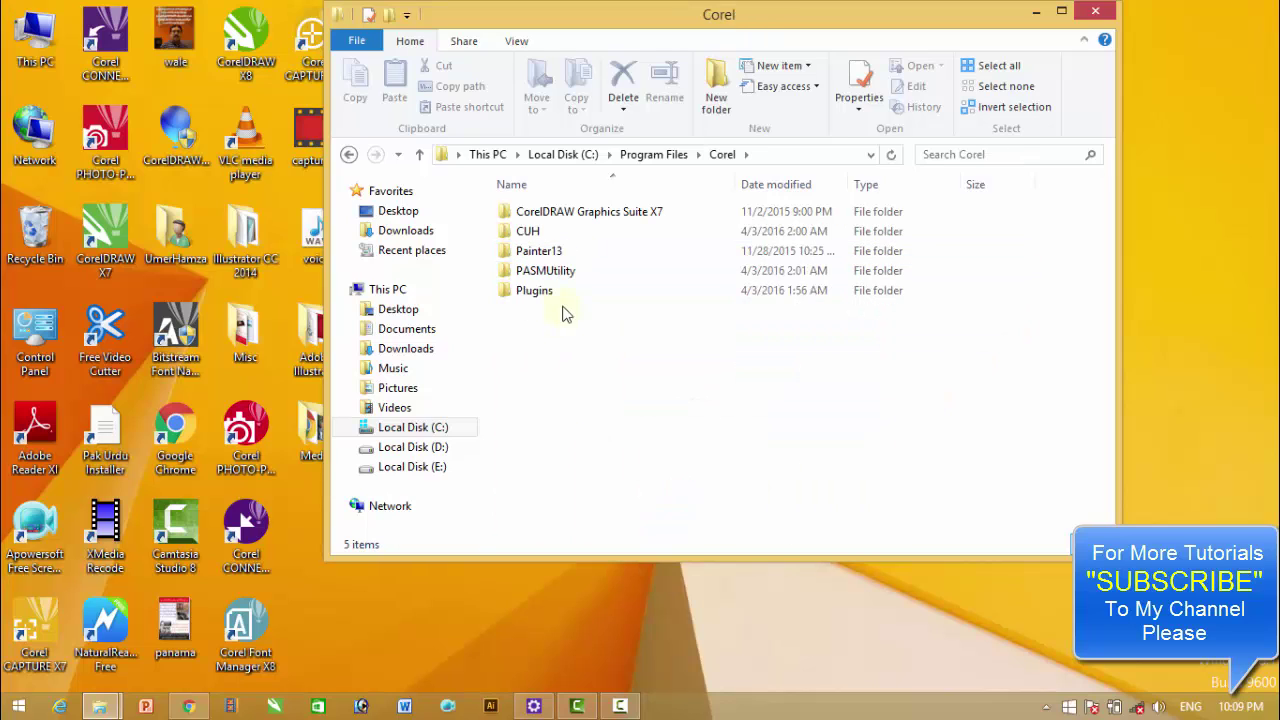
double_click(604, 222)
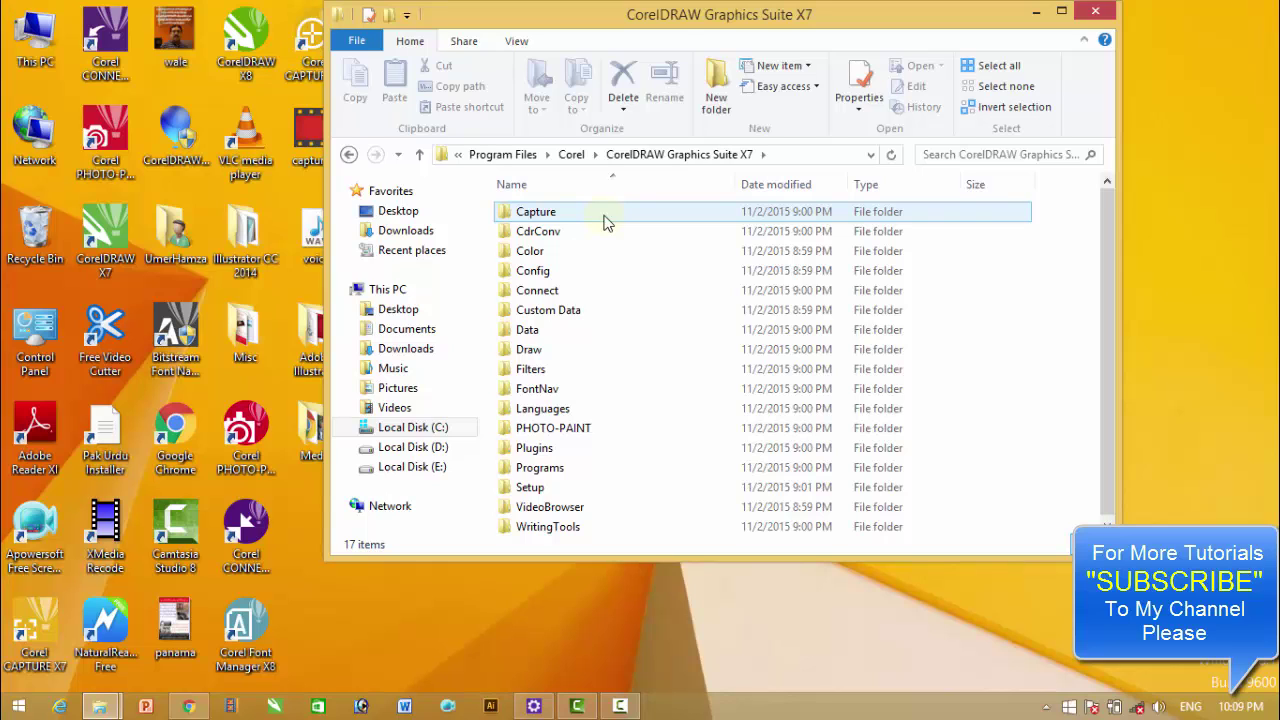
double_click(552, 489)
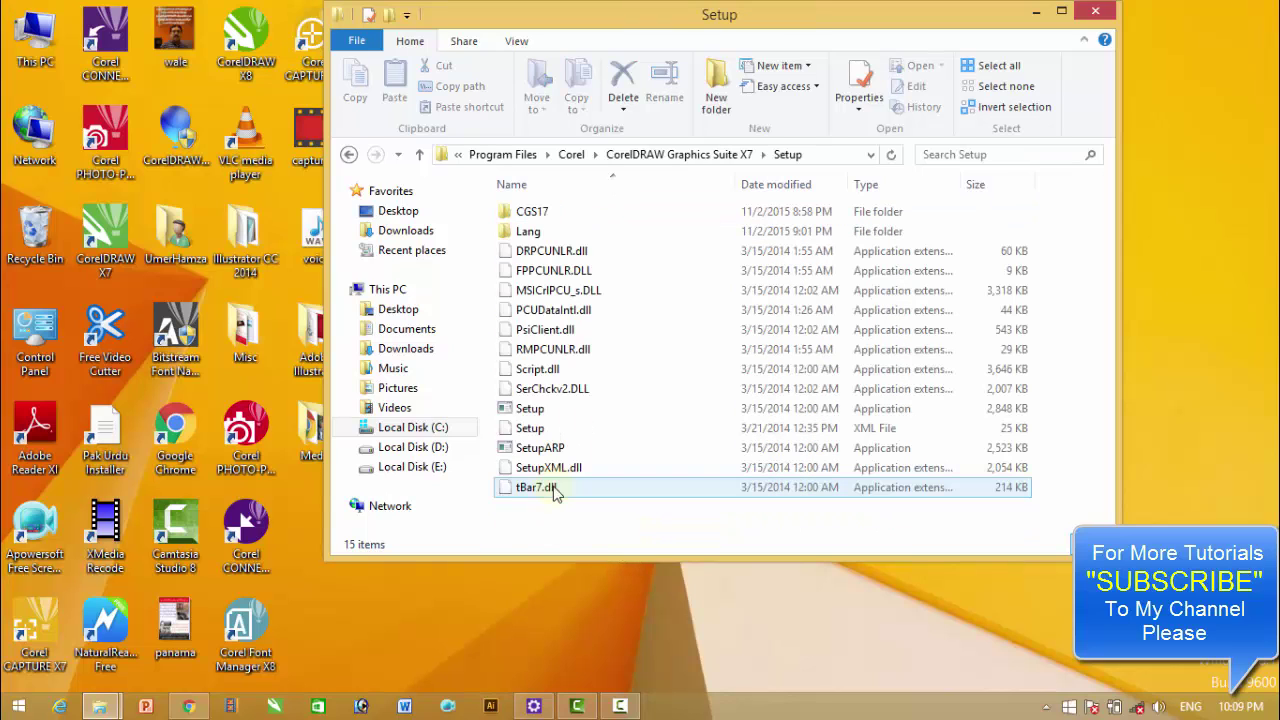
double_click(540, 215)
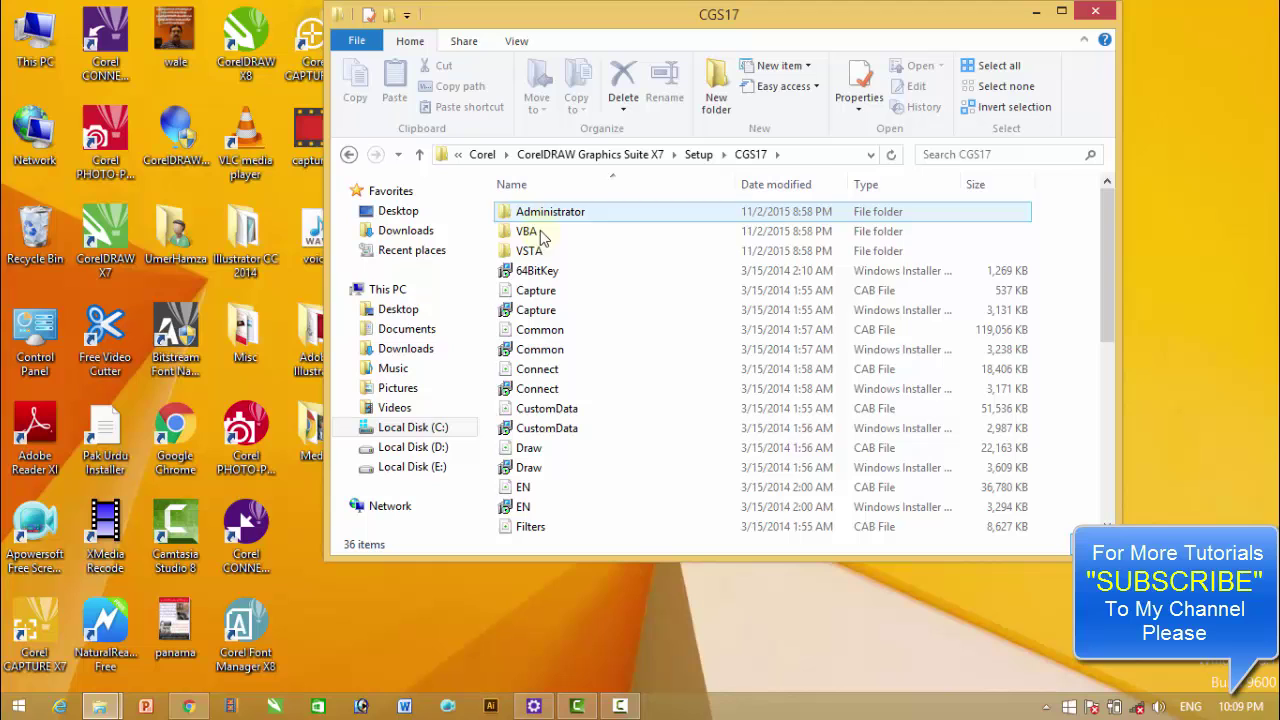
Step: Install Corel Graphics - Windows Shell Extension from the ShellExt installer package, accepting the license agreement
scroll(635, 410, down, 6)
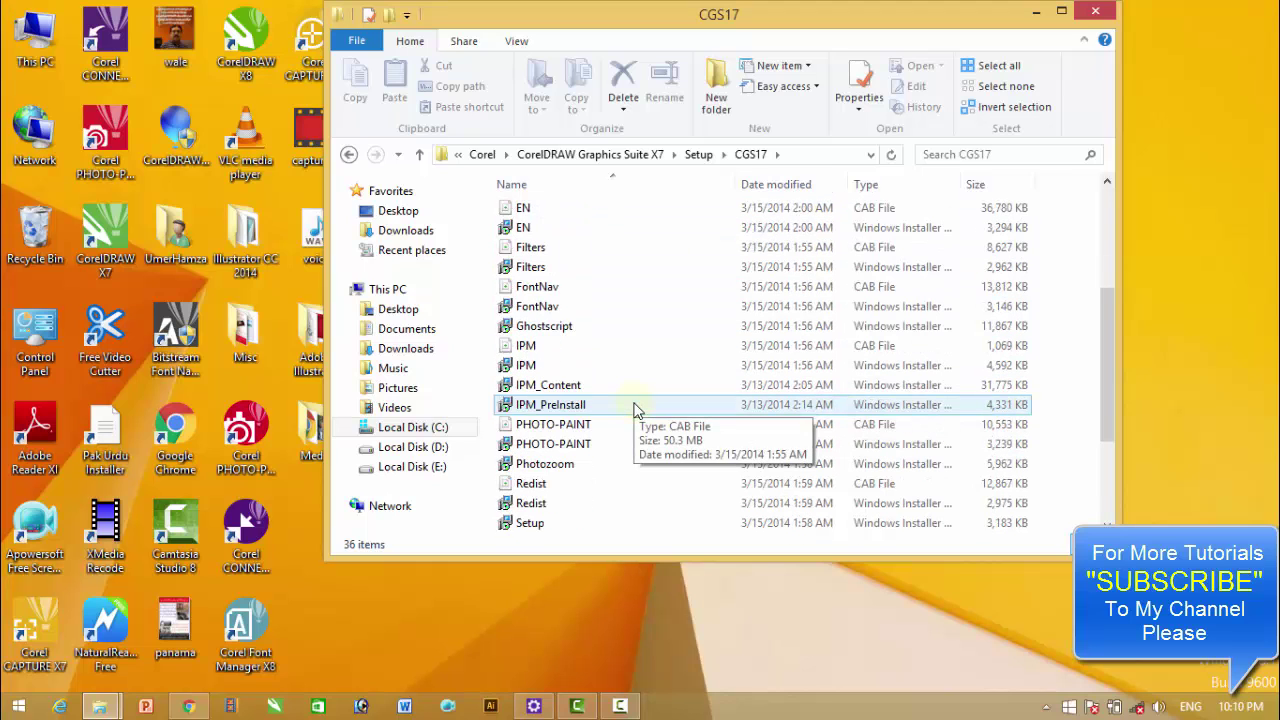
scroll(622, 432, down, 1)
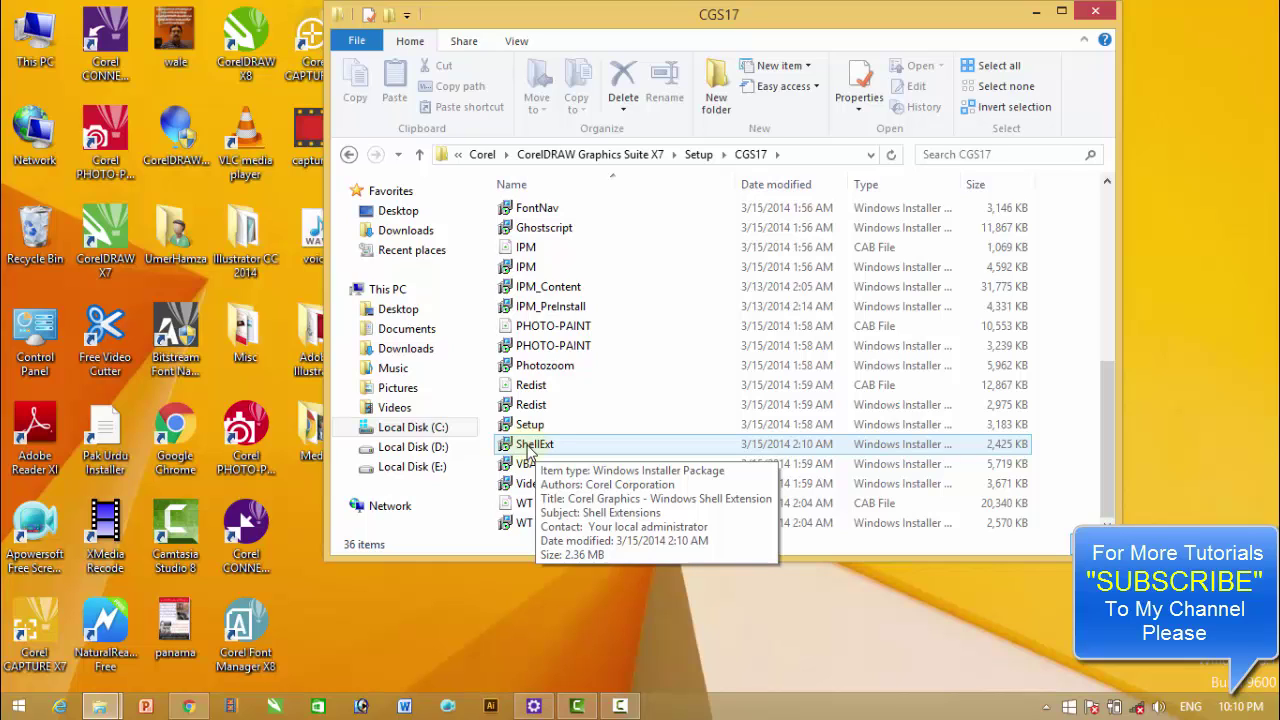
double_click(529, 446)
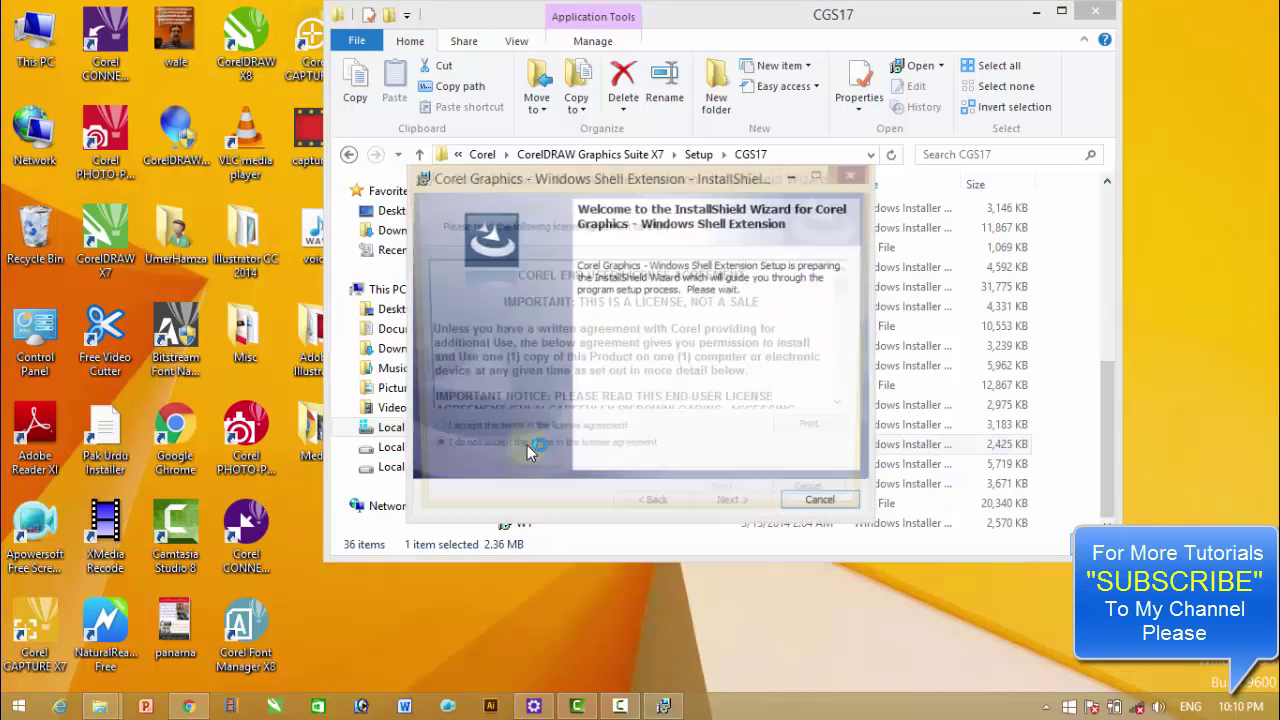
click(440, 437)
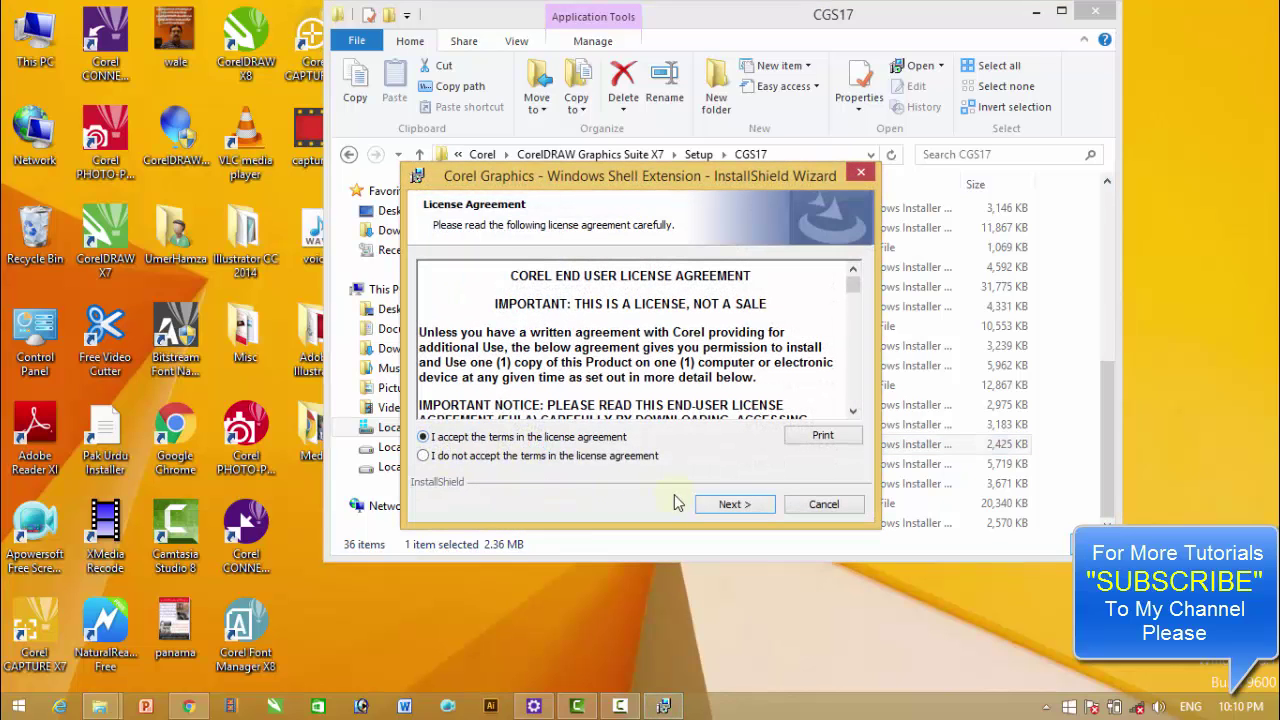
click(762, 508)
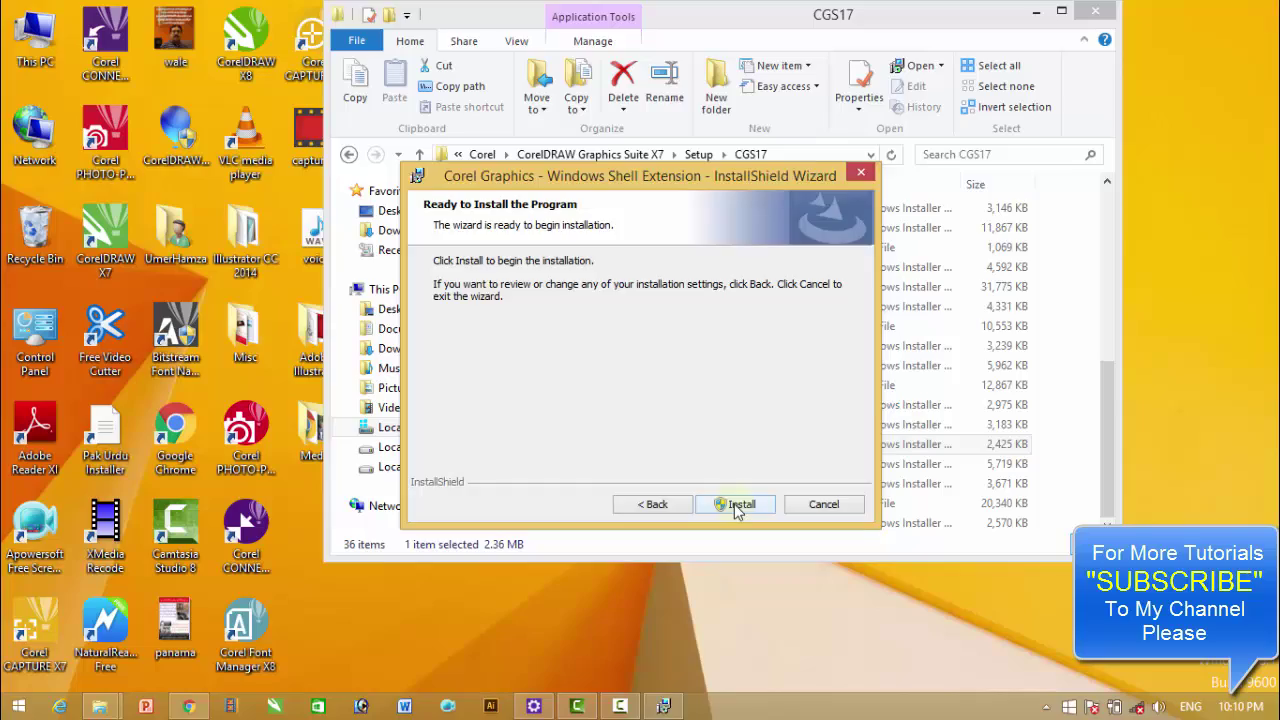
click(737, 506)
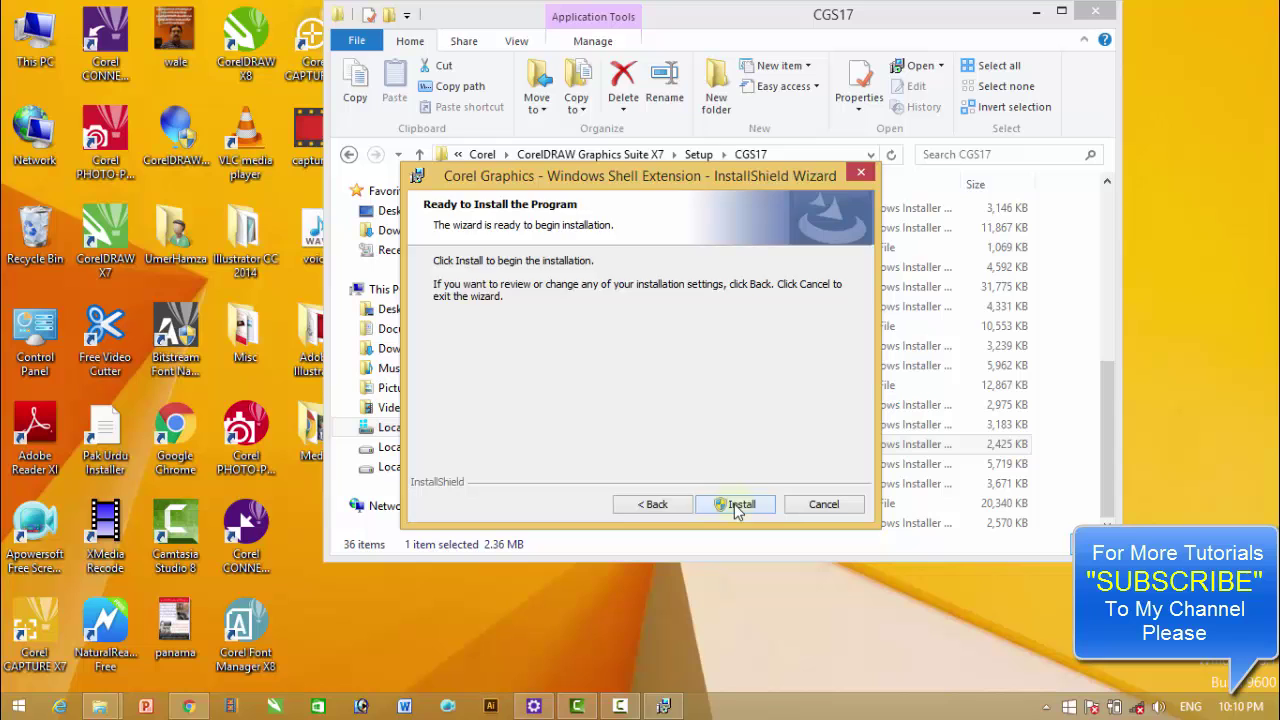
click(737, 504)
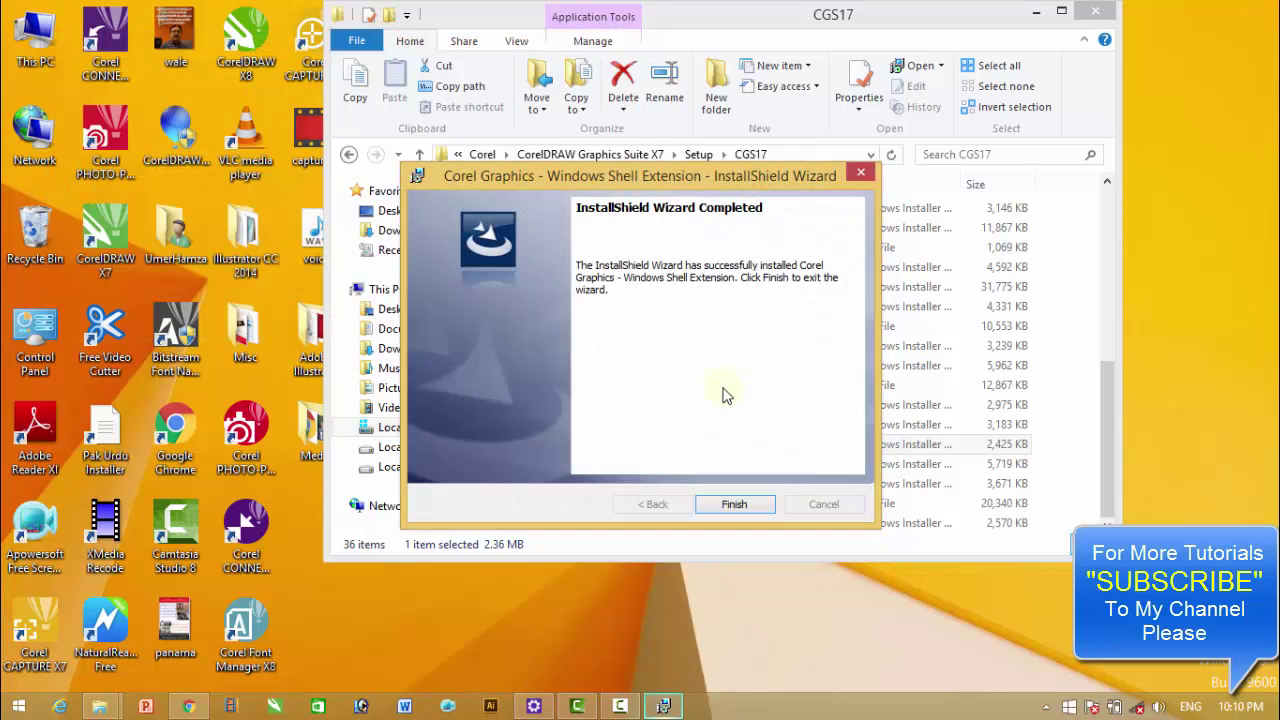
click(740, 505)
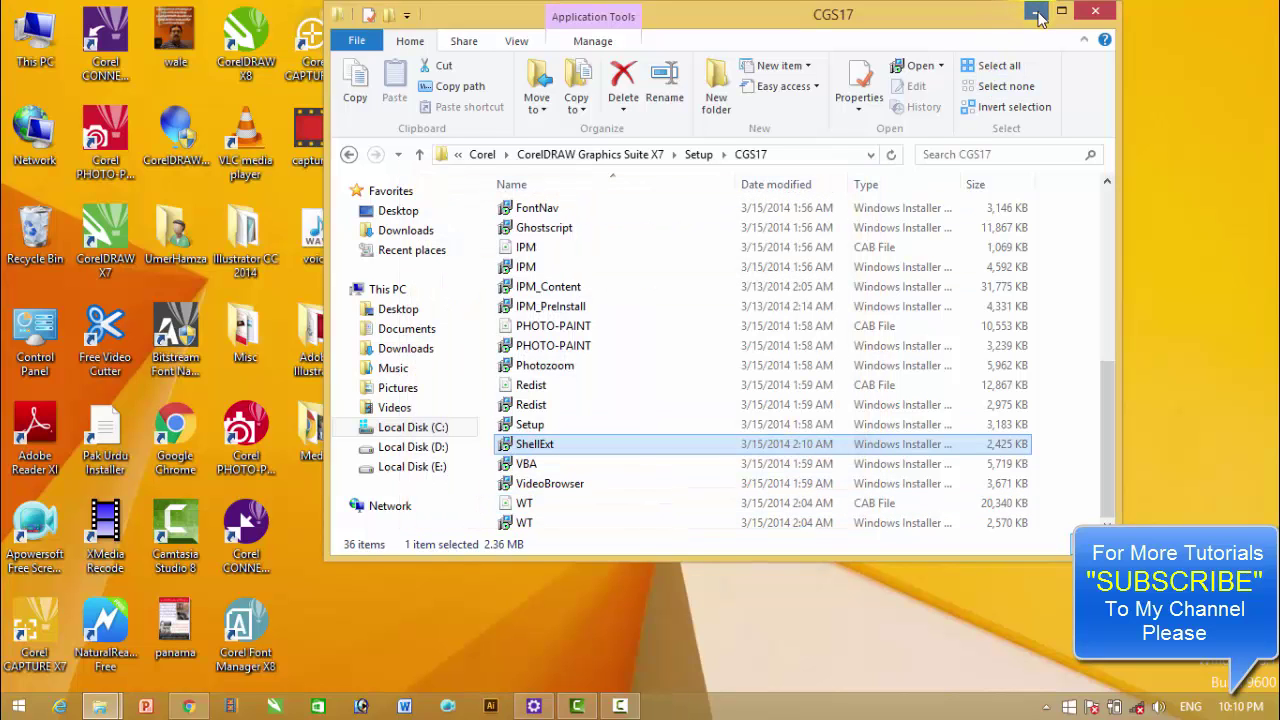
Step: Close the CGS17 folder window and check the thumbnail of Corel Draw File on the desktop
click(1094, 12)
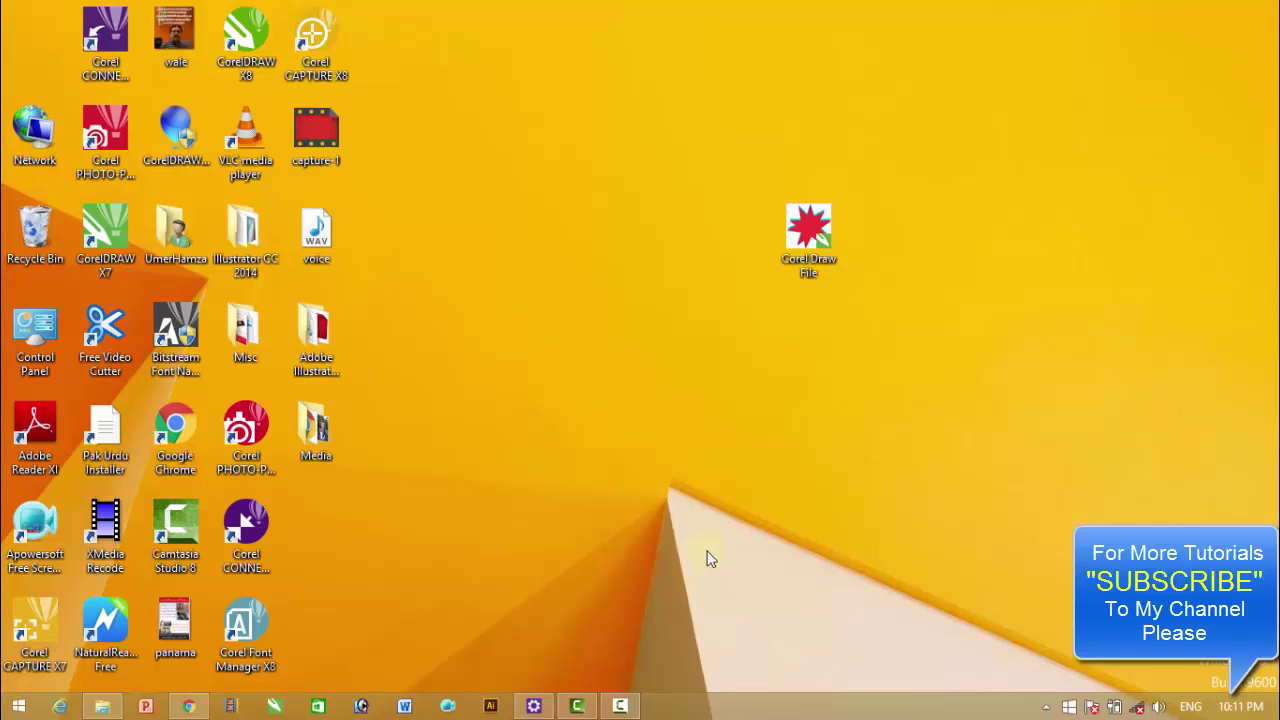
click(821, 254)
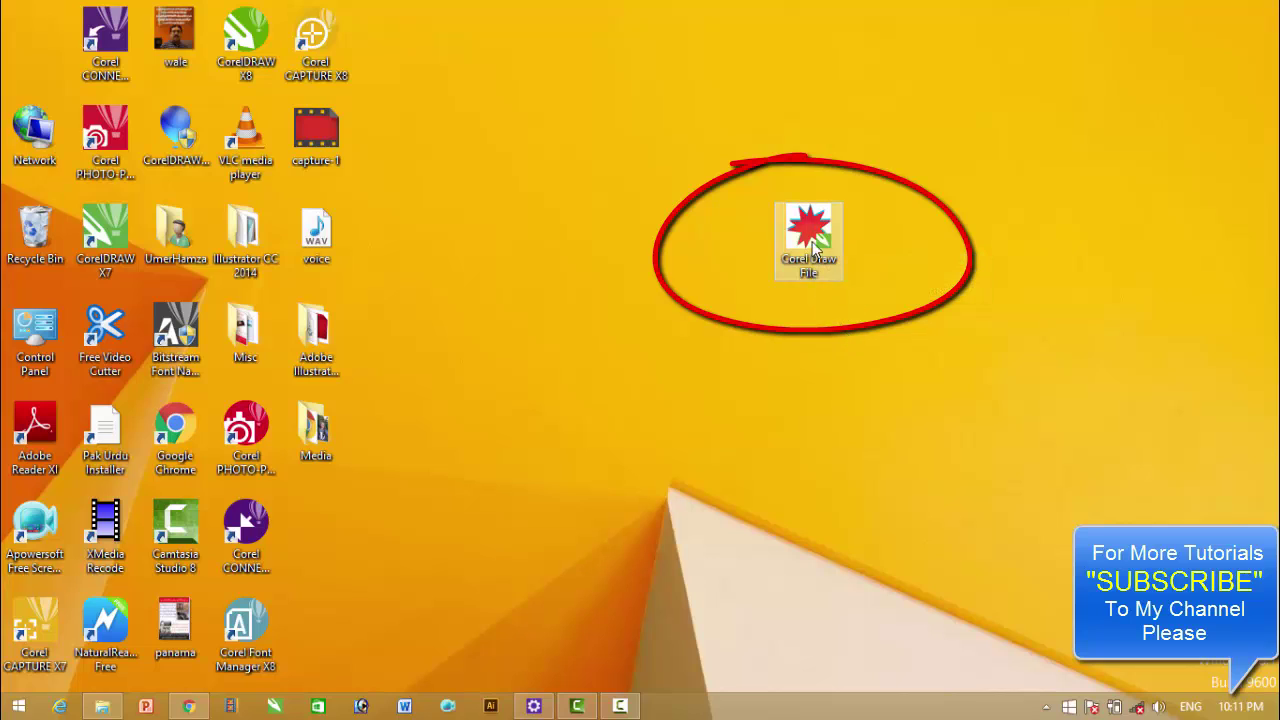
mouse_move(812, 230)
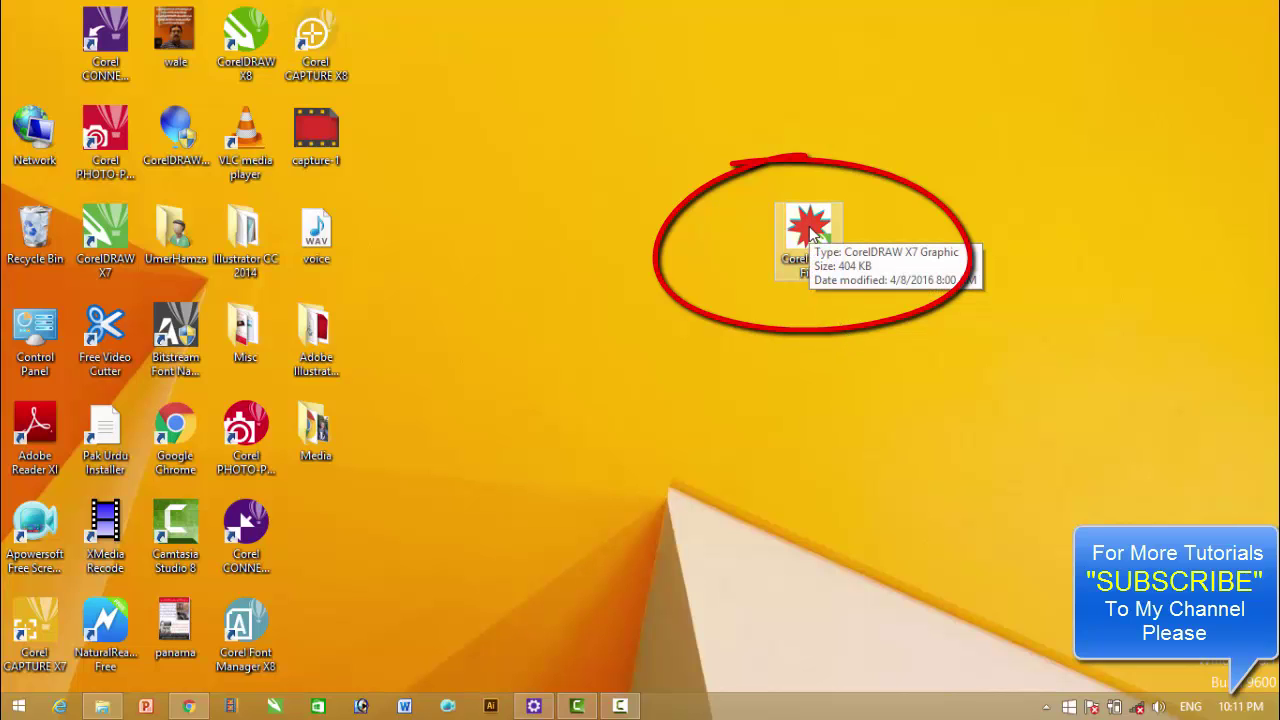